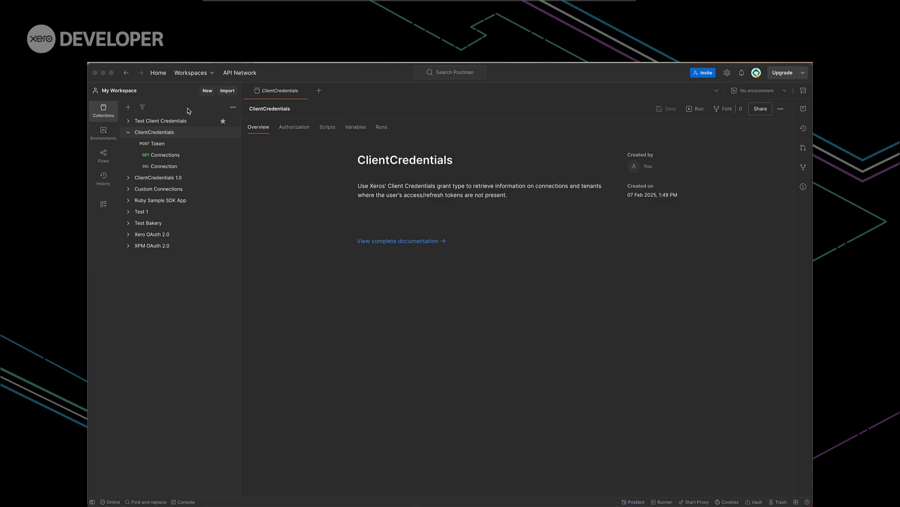
# Set the active environment to ClientCredentials
pyautogui.click(786, 93)
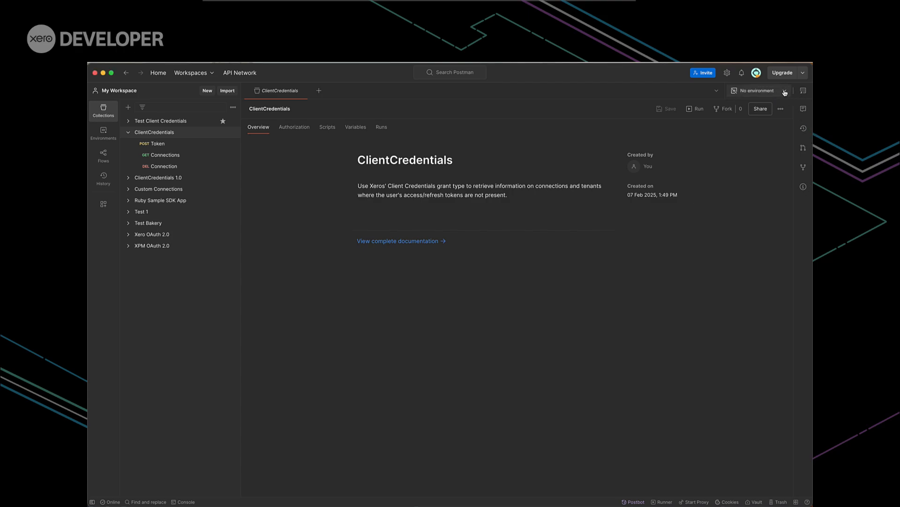
pyautogui.click(785, 93)
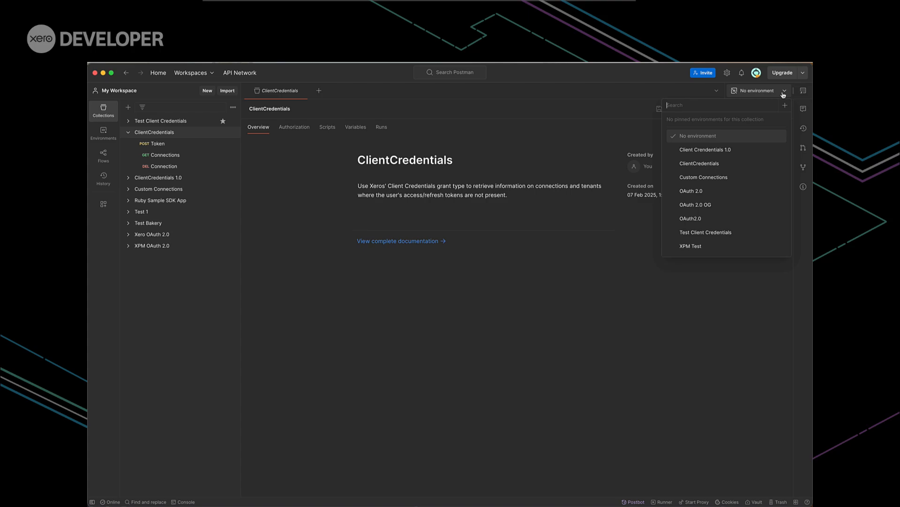
pyautogui.click(715, 164)
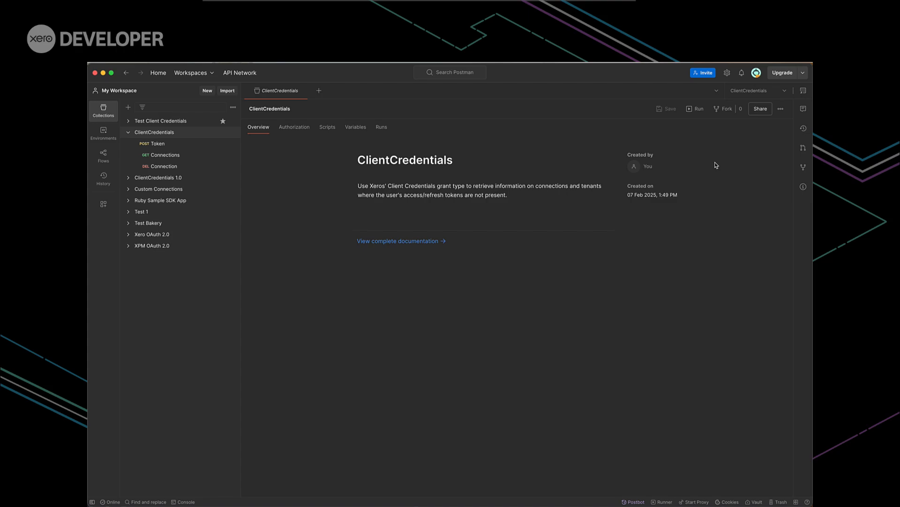
# In the POST Token request's Basic Auth settings, paste the client ID as the value of the ClientId vault variable
pyautogui.click(168, 146)
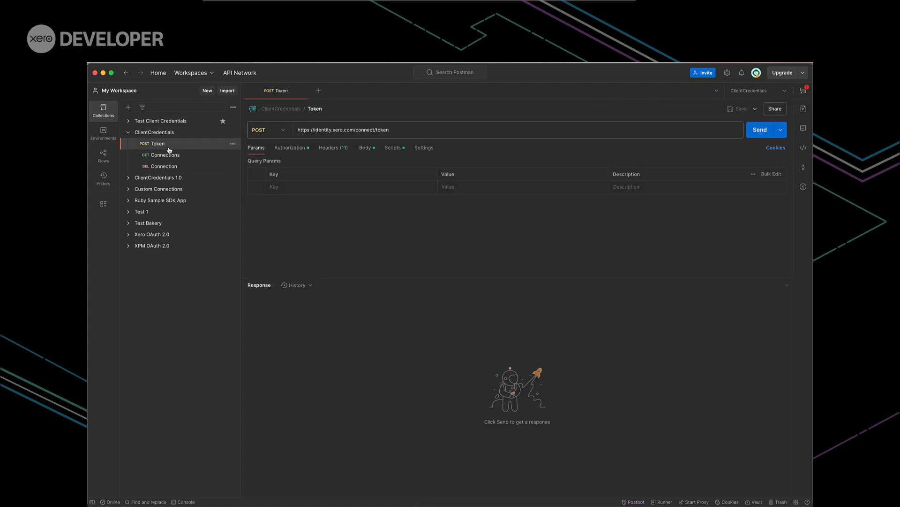
pyautogui.click(281, 150)
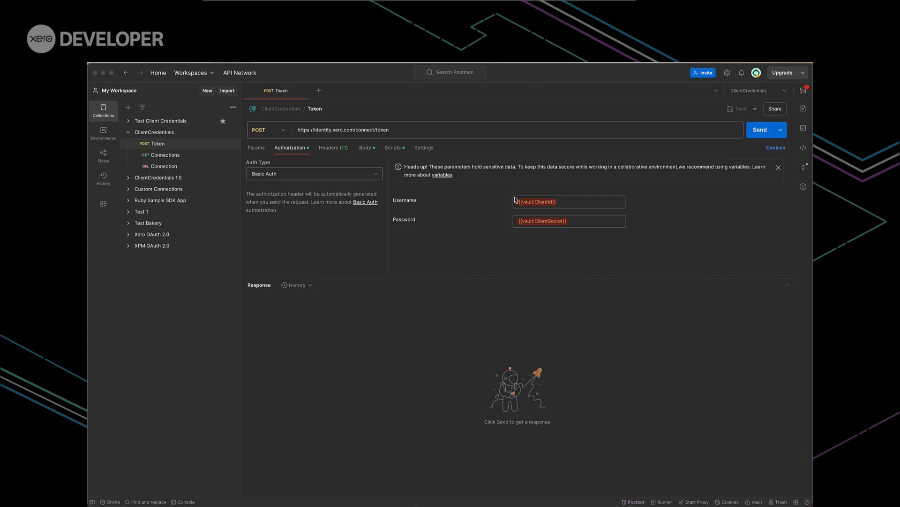
pyautogui.click(537, 202)
pyautogui.moveTo(541, 204)
pyautogui.click(554, 219)
pyautogui.press('super+v')
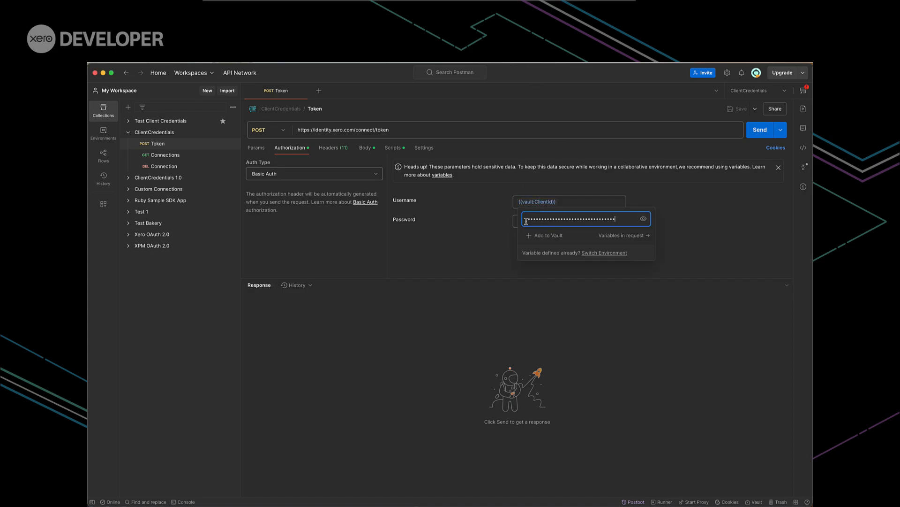
pyautogui.press('Return')
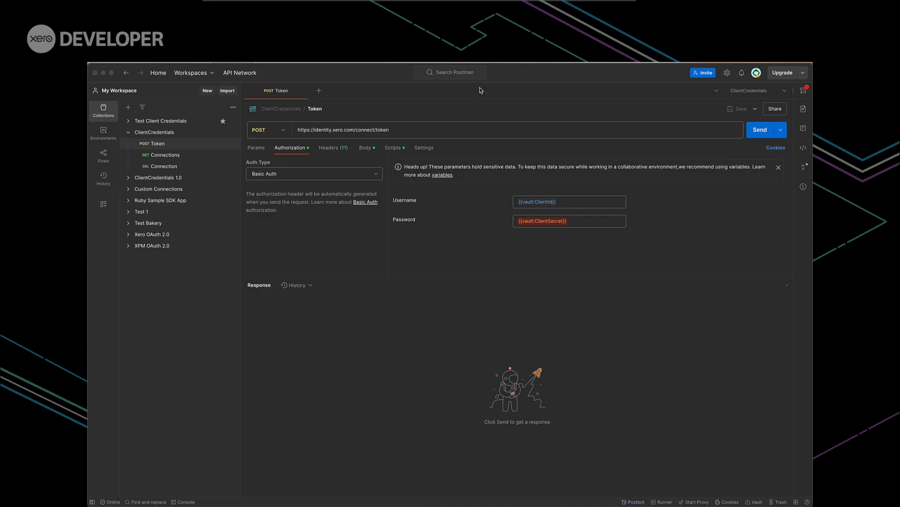
# Paste the client secret as the value of the ClientSecret vault variable in the password field
pyautogui.click(551, 220)
pyautogui.moveTo(554, 220)
pyautogui.click(556, 238)
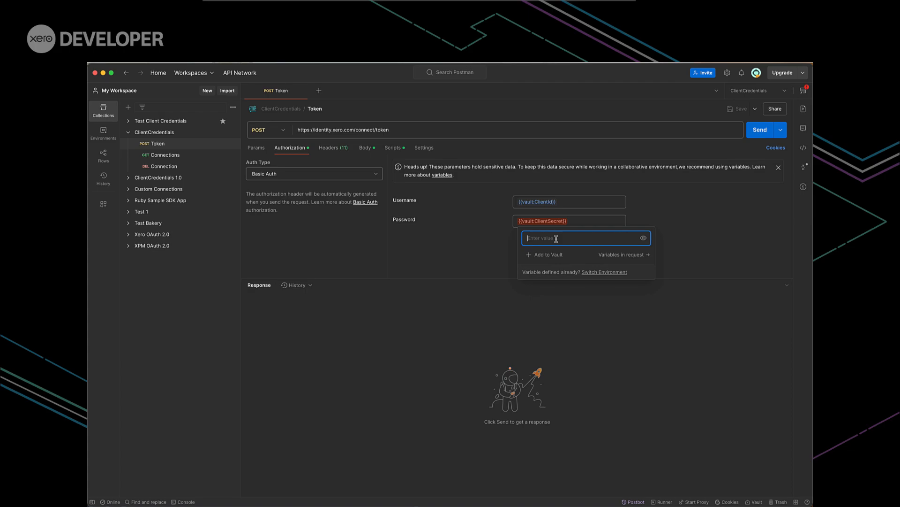
pyautogui.press('super+v')
pyautogui.press('Return')
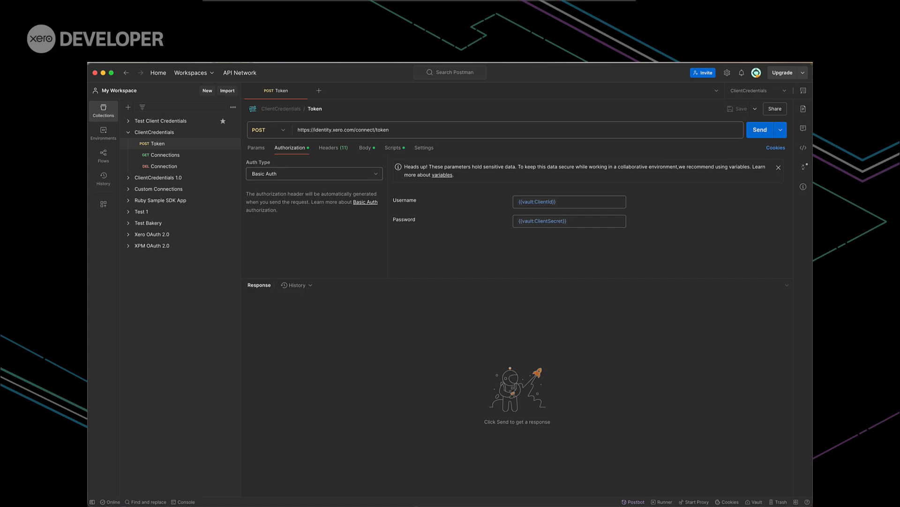
# Send the Token request to obtain an access token and expand the list of all variables in the request
pyautogui.click(757, 132)
pyautogui.click(804, 91)
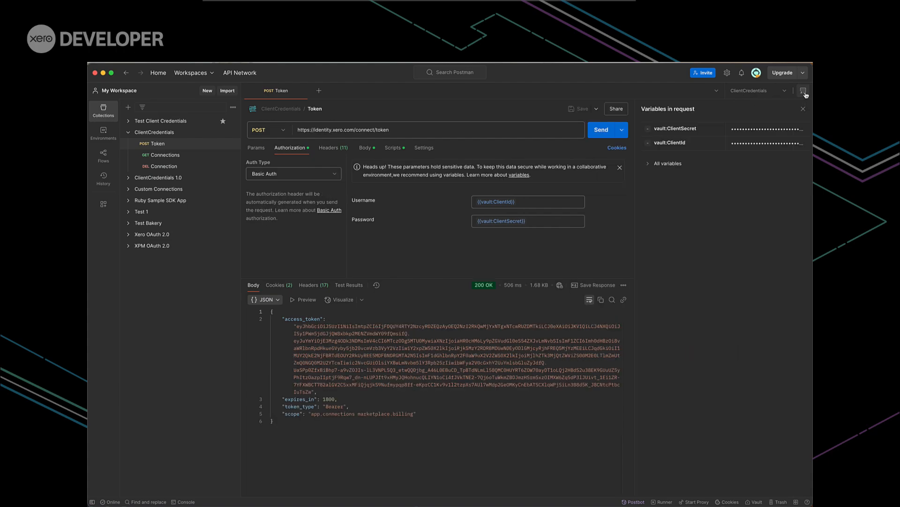
pyautogui.click(669, 165)
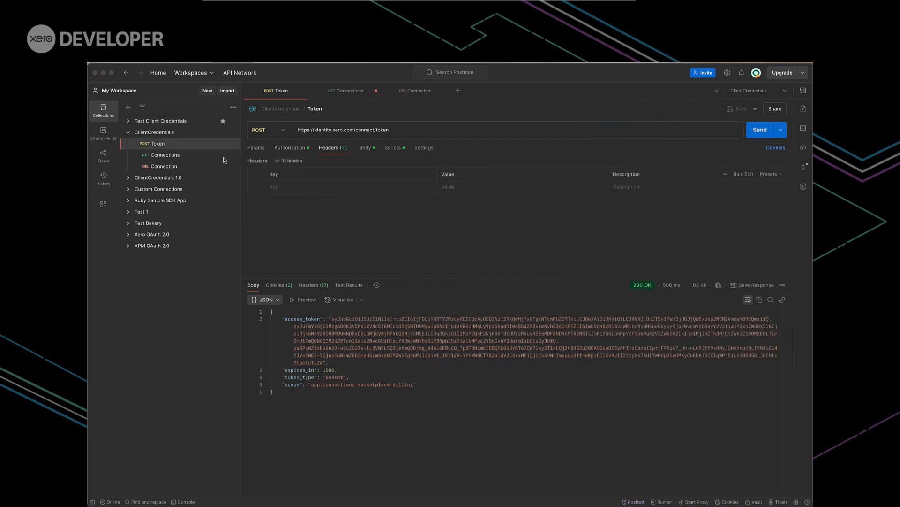
# Open the GET Connections and DELETE Connection requests, and show the headers of the Connections request
pyautogui.click(170, 155)
pyautogui.click(171, 167)
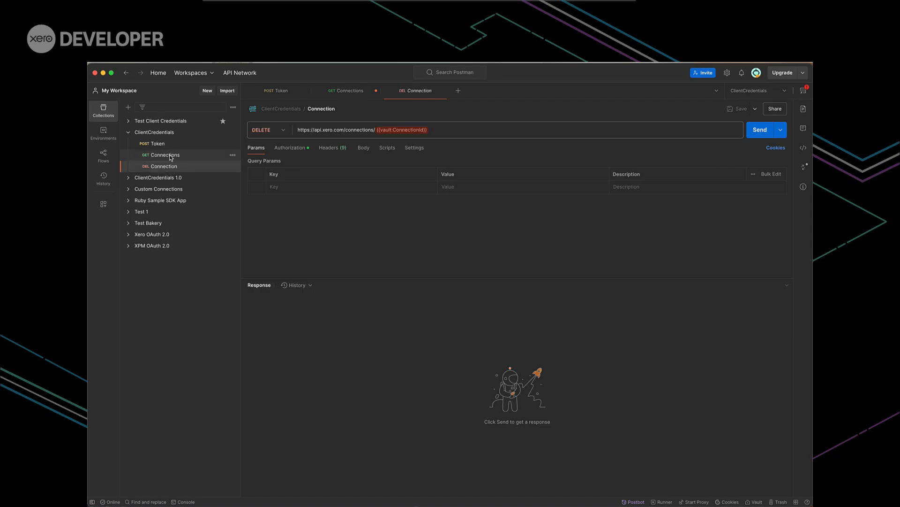
pyautogui.click(170, 156)
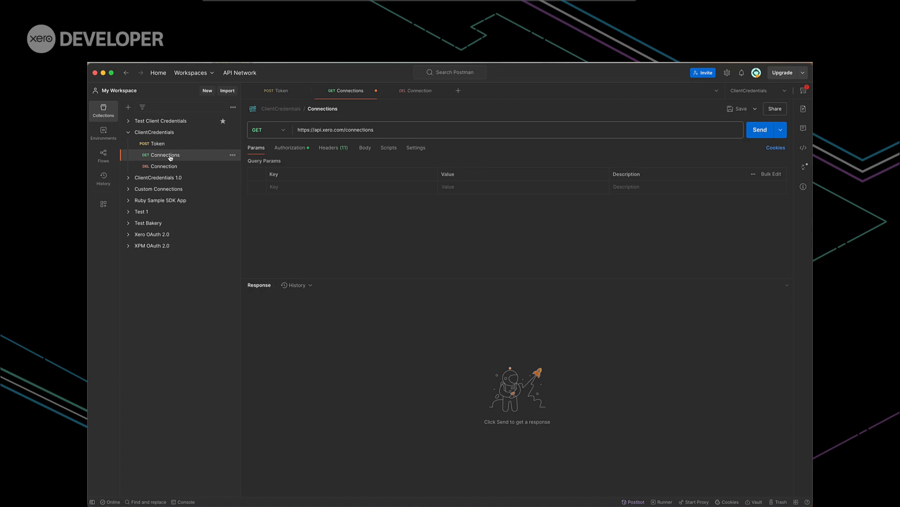
pyautogui.click(336, 150)
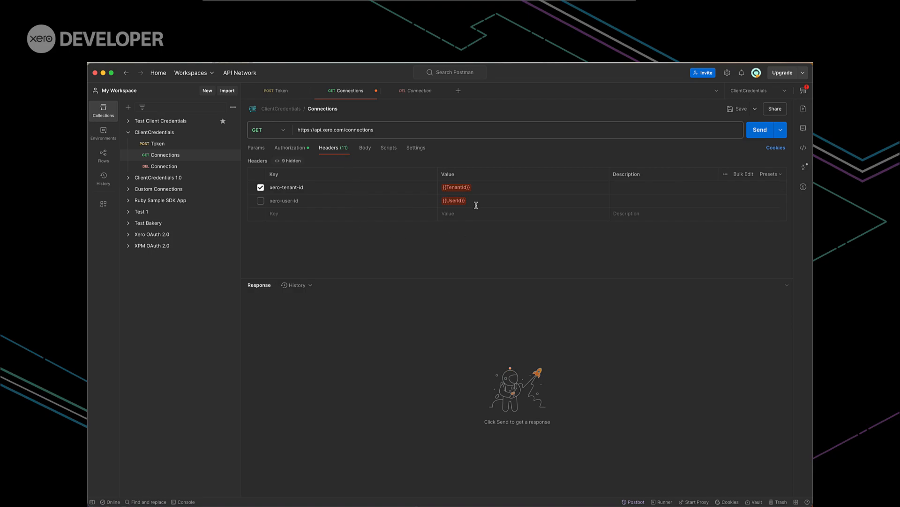
# Try the xero-user-id header in place of xero-tenant-id, and restore xero-tenant-id as the only enabled header
pyautogui.click(261, 201)
pyautogui.click(261, 187)
pyautogui.click(261, 201)
pyautogui.click(261, 188)
# Paste the tenant ID as the value of the TenantId variable in the xero-tenant-id header and send the Connections request
pyautogui.moveTo(463, 189)
pyautogui.click(475, 204)
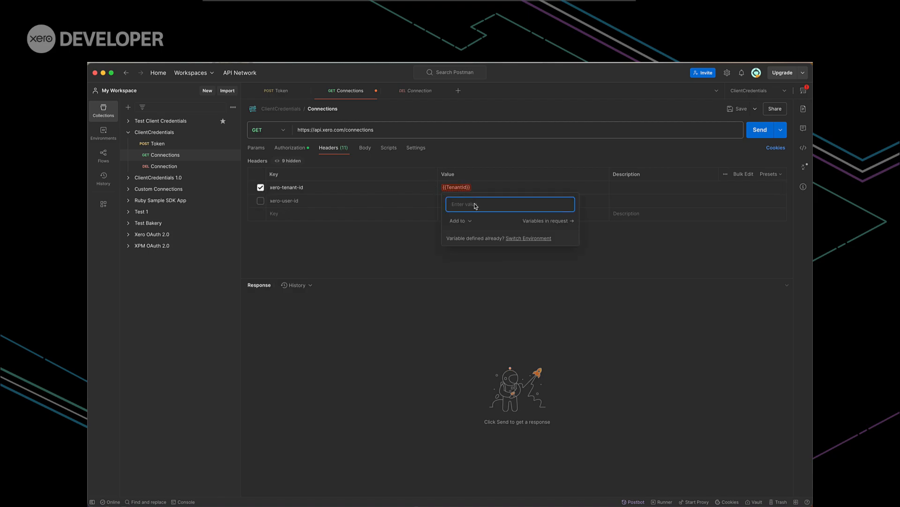
pyautogui.hotkey('ctrl', 'v')
pyautogui.press('Return')
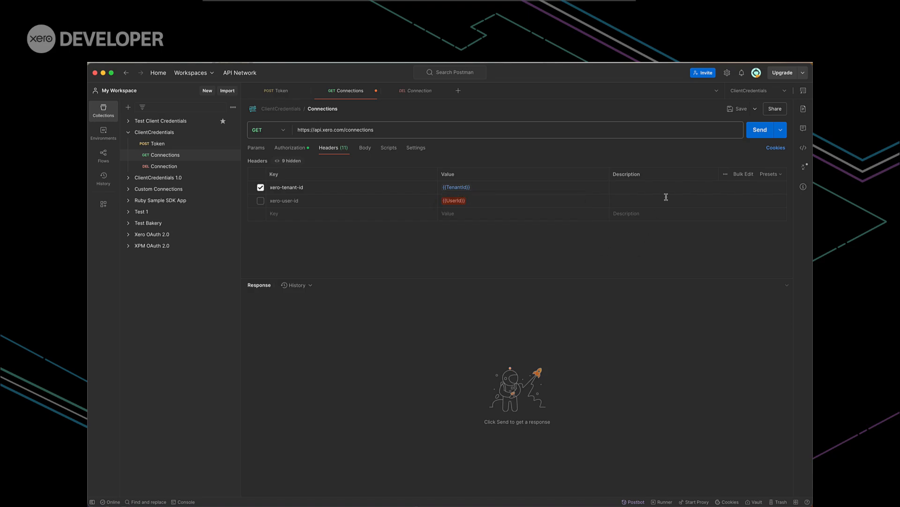
pyautogui.click(758, 134)
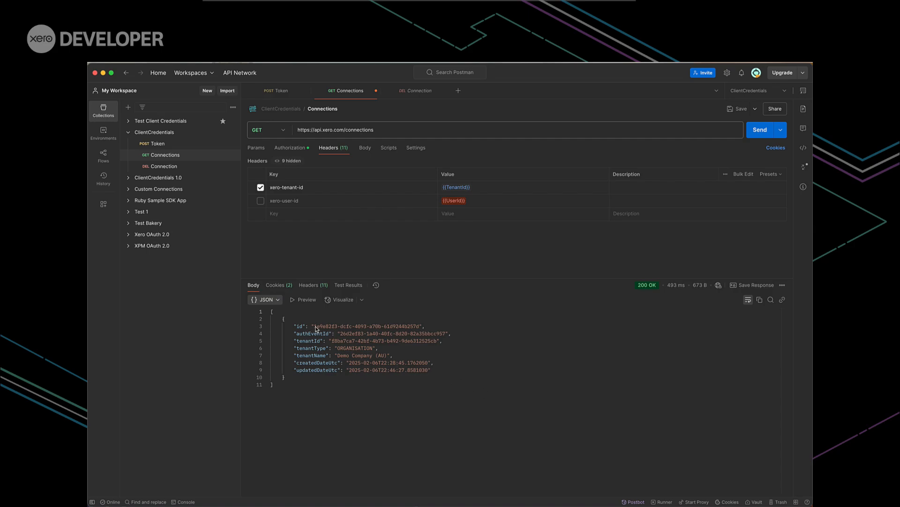
# Copy the connection's id value from the JSON response of the Connections request
pyautogui.moveTo(314, 327)
pyautogui.mouseDown()
pyautogui.moveTo(426, 324)
pyautogui.moveTo(405, 328)
pyautogui.mouseUp()
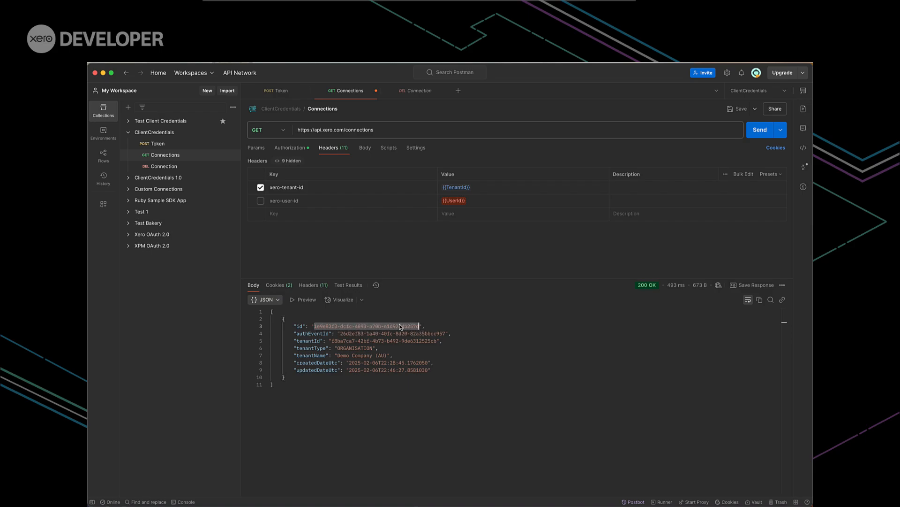
pyautogui.rightClick(400, 326)
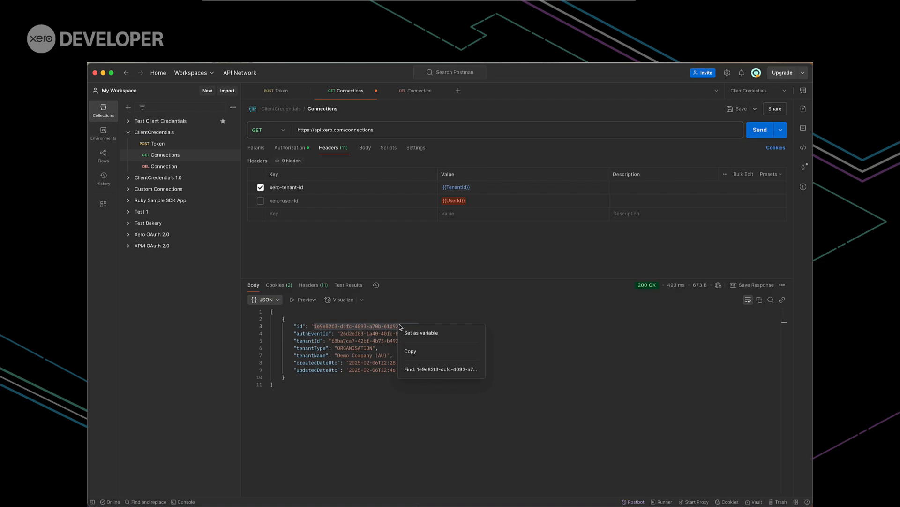
pyautogui.click(414, 351)
pyautogui.click(579, 350)
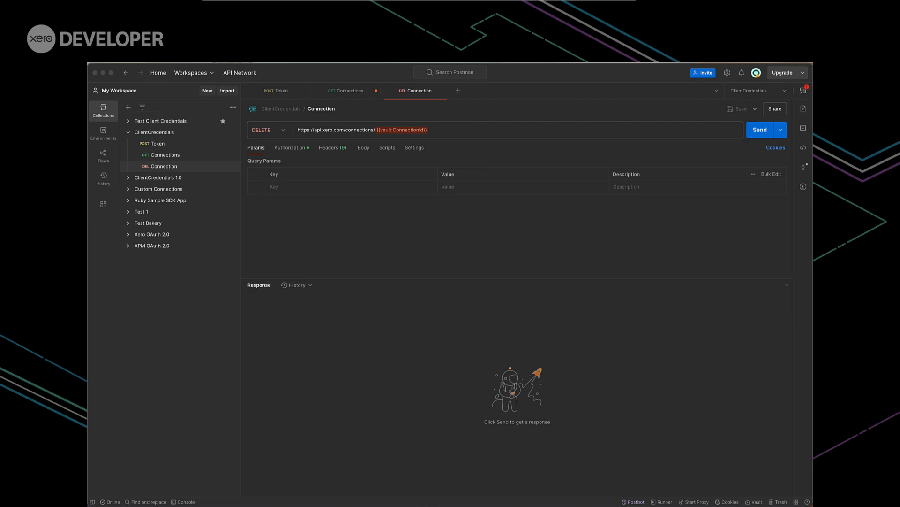
# Check the DELETE Connection request's authorization, paste the connection ID into its ConnectionId vault variable, and send the request
pyautogui.click(285, 148)
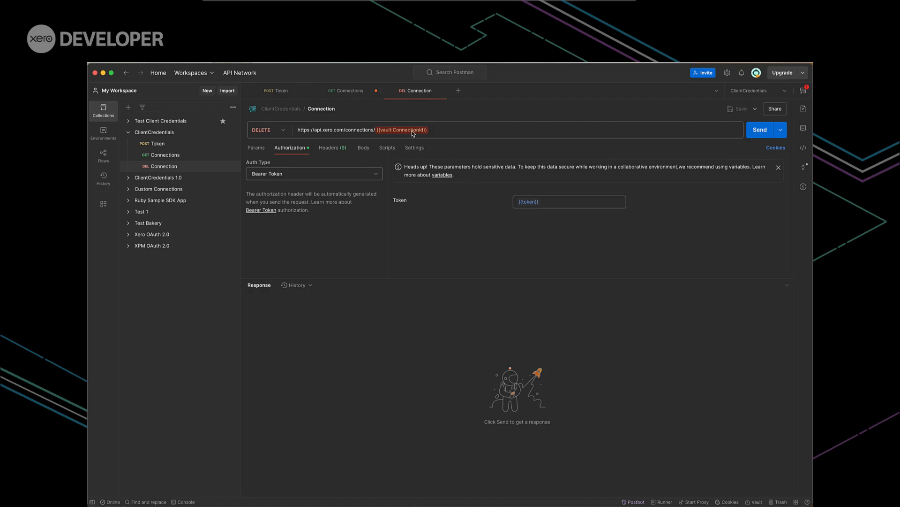
pyautogui.moveTo(415, 131)
pyautogui.click(423, 147)
pyautogui.press('super+v')
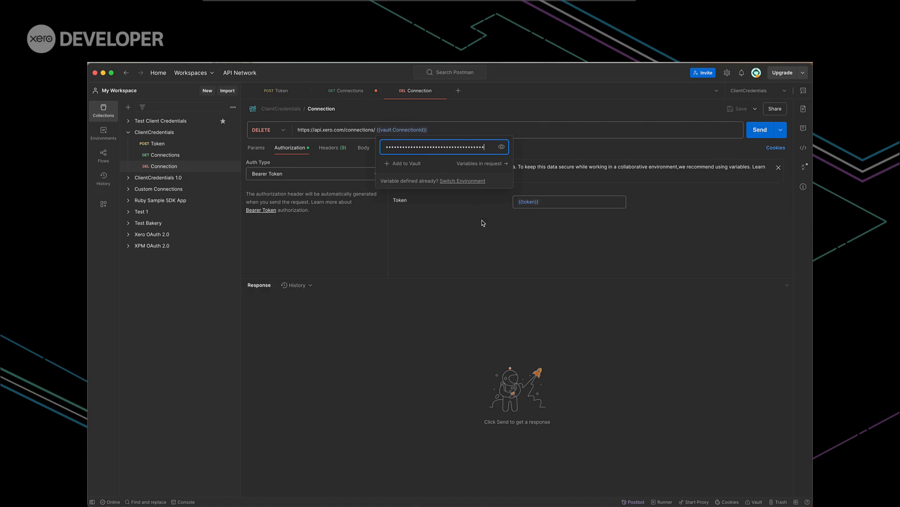
pyautogui.click(759, 132)
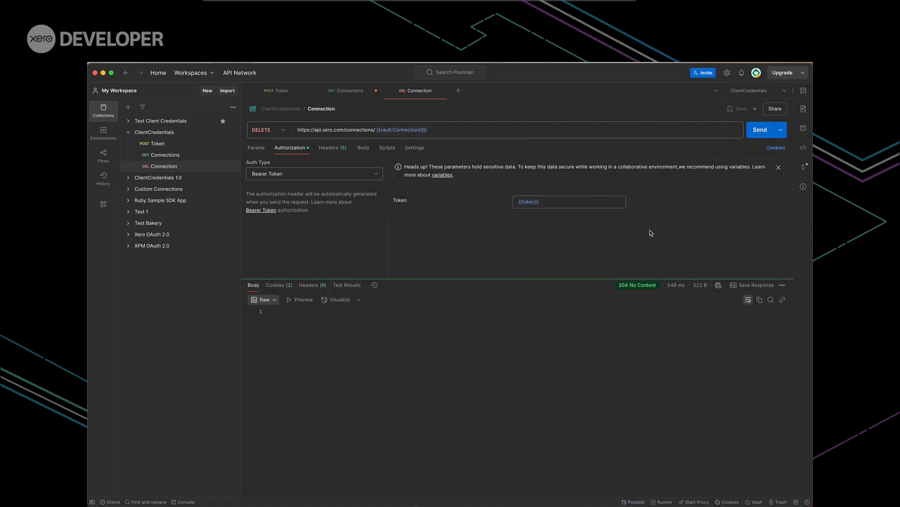